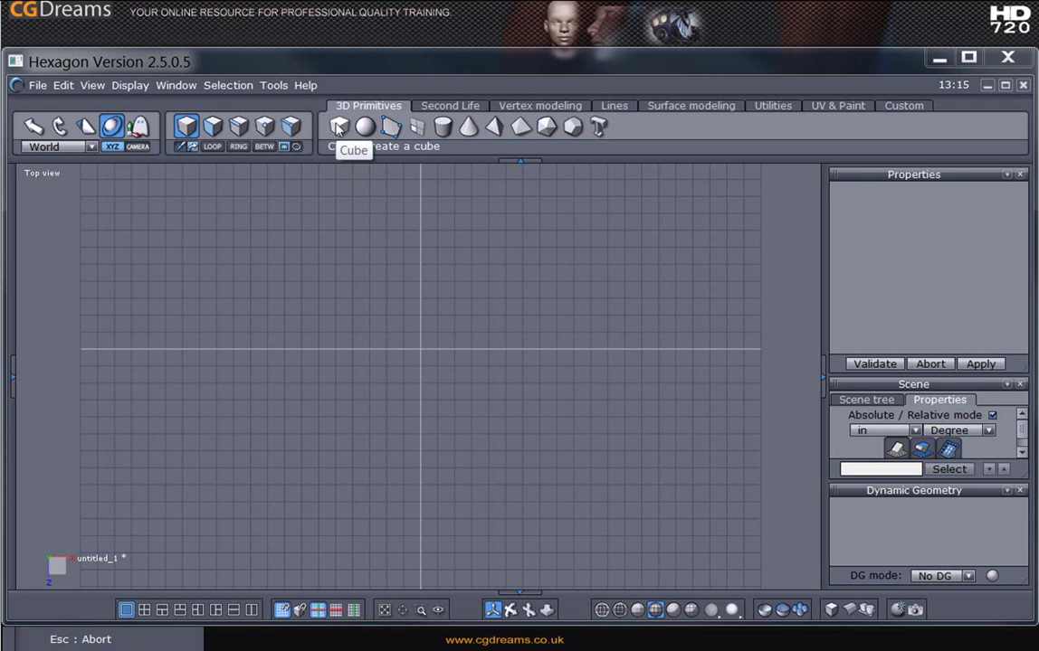
Create a cube with a radius of 20 snapped to the grid in the top view, and delete it
click(337, 128)
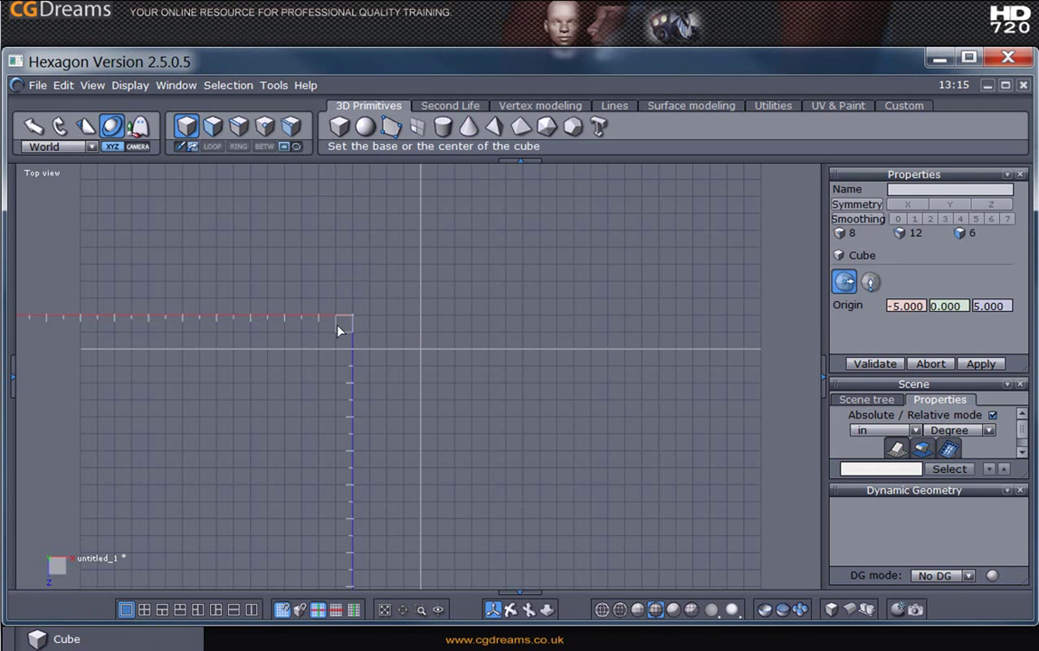
click(335, 332)
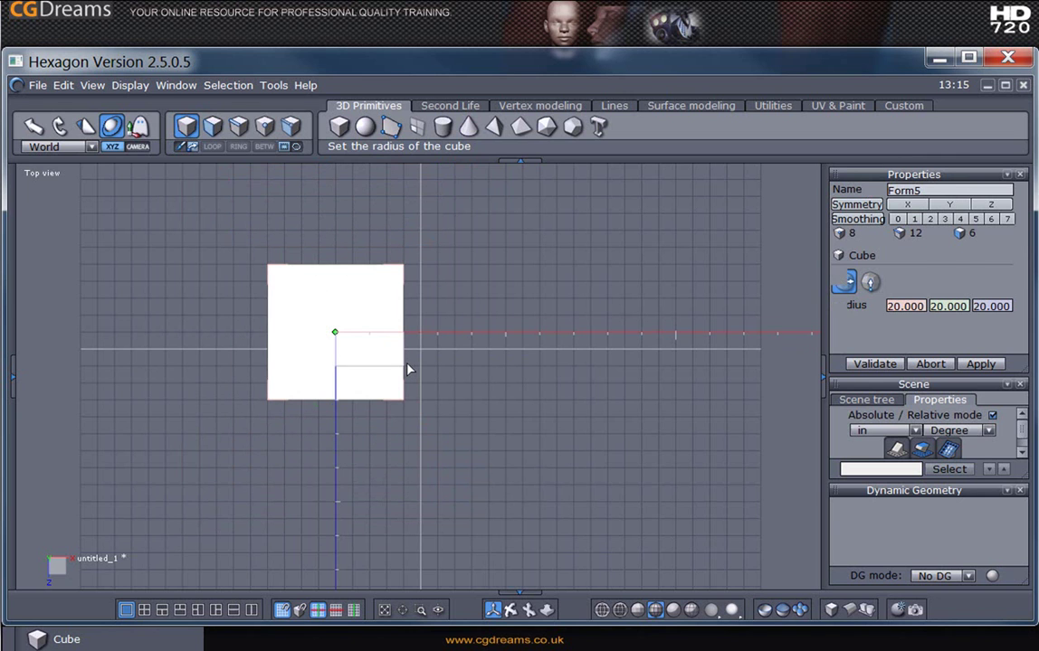
click(408, 369)
click(204, 584)
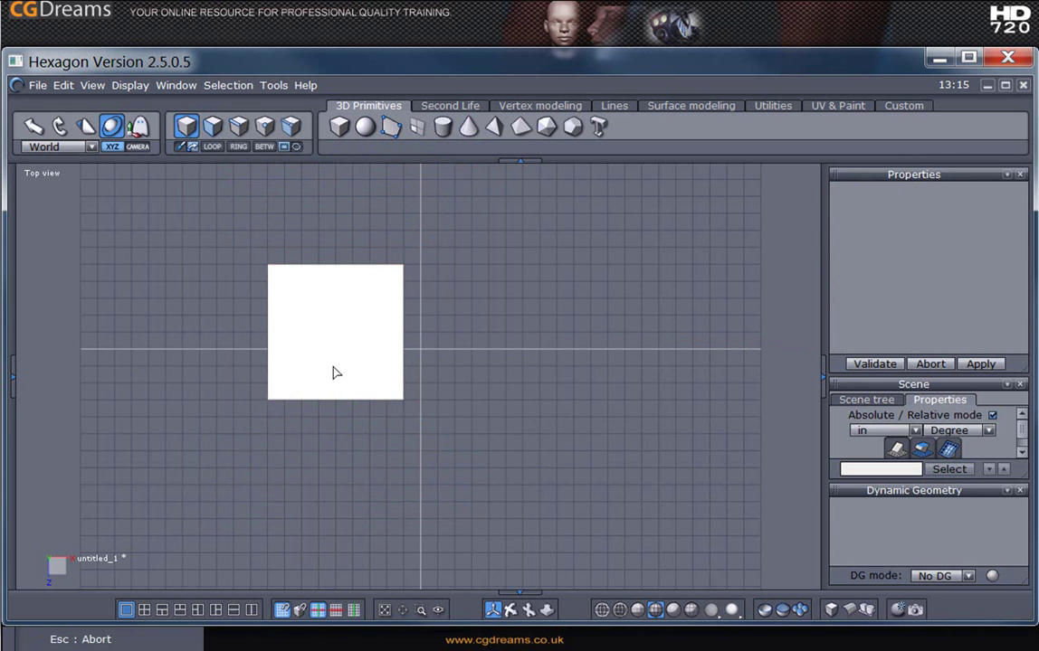
click(355, 337)
key(Delete)
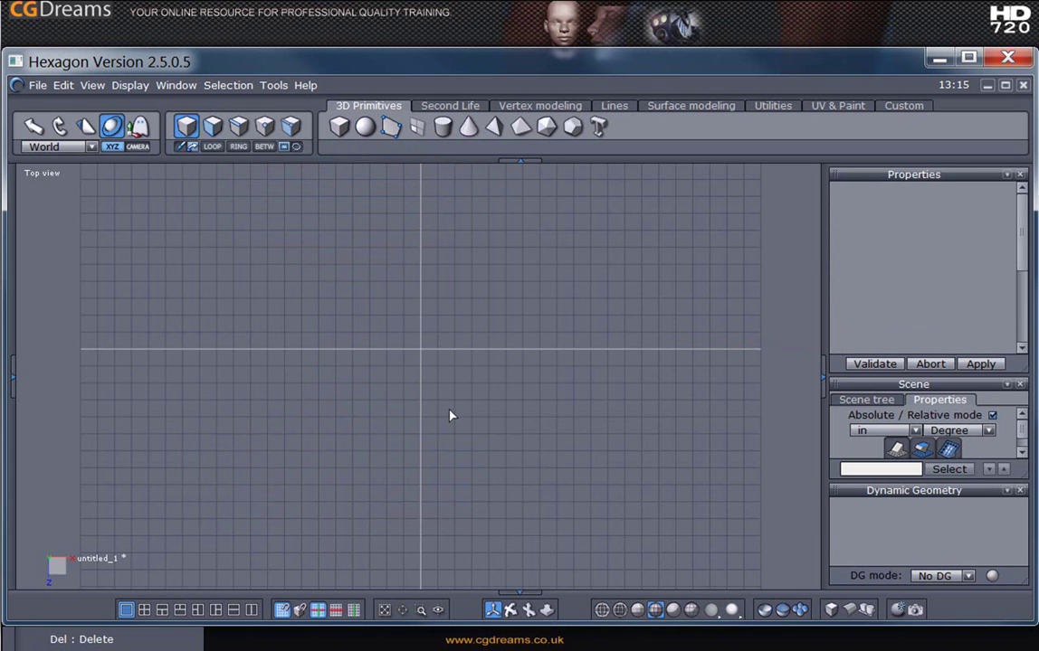
Draw a grid-snapped polyline in the top view, placing eight points for the left side, the sloped shoulder and the stepped right side
click(614, 107)
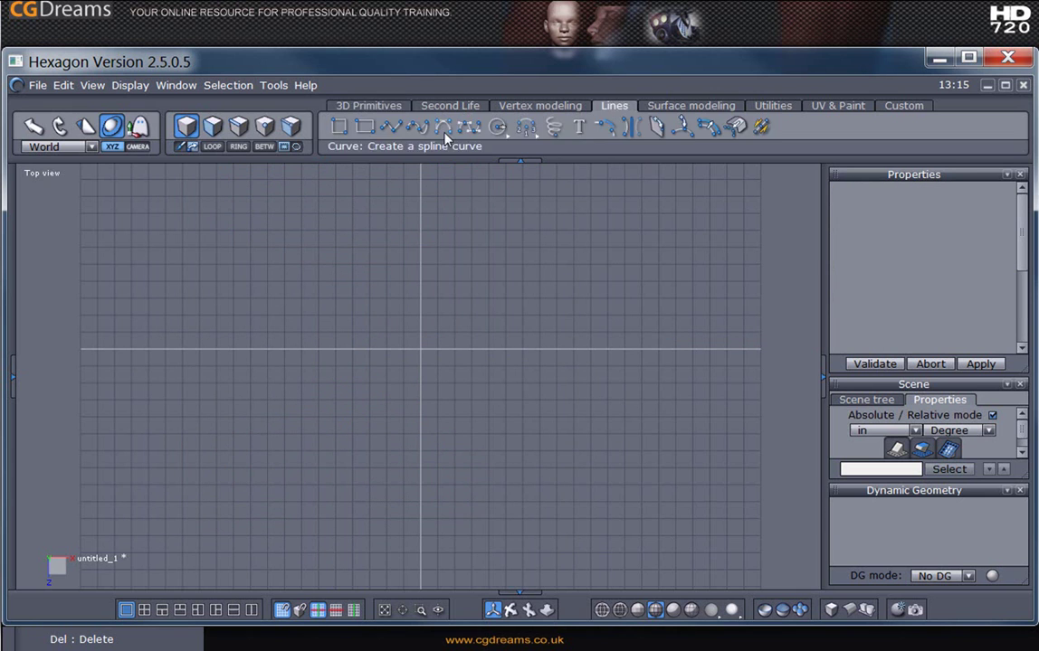
click(391, 129)
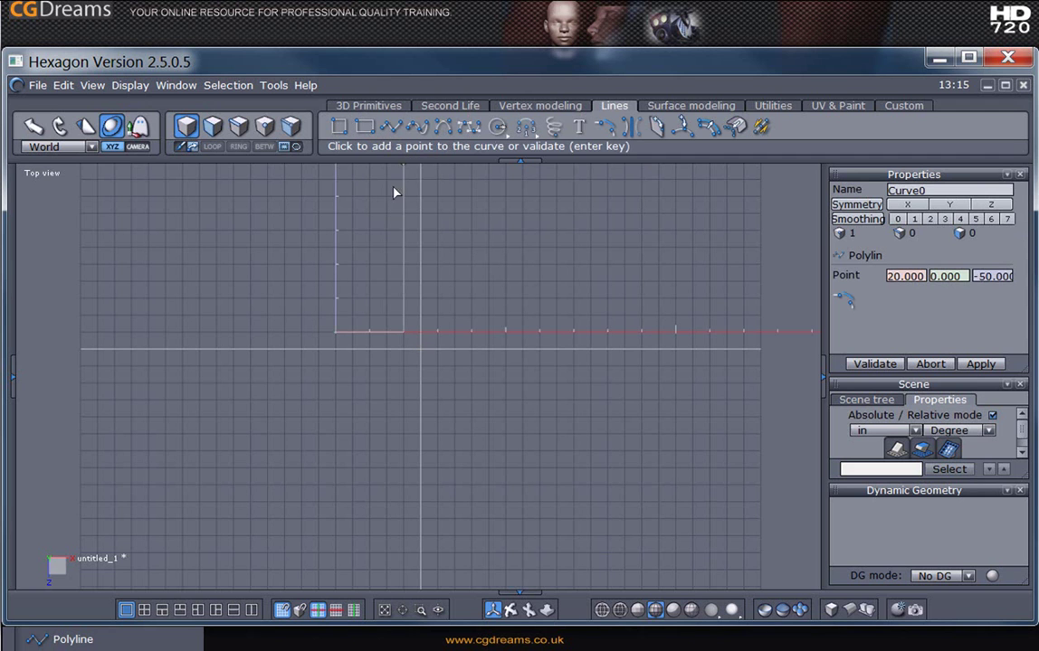
click(368, 419)
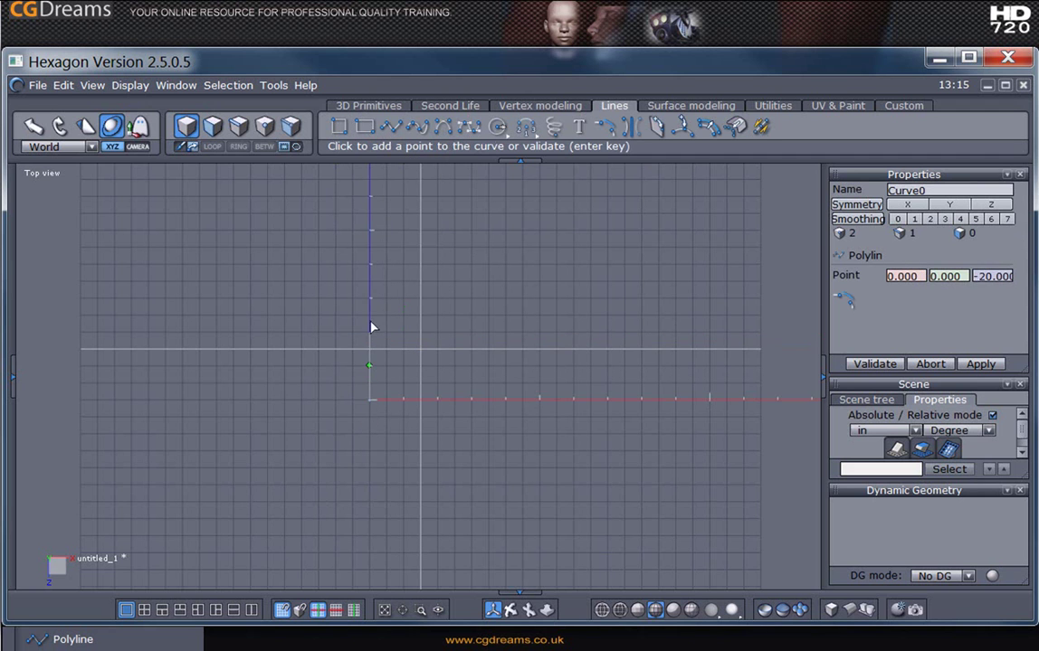
click(372, 274)
click(483, 276)
click(509, 331)
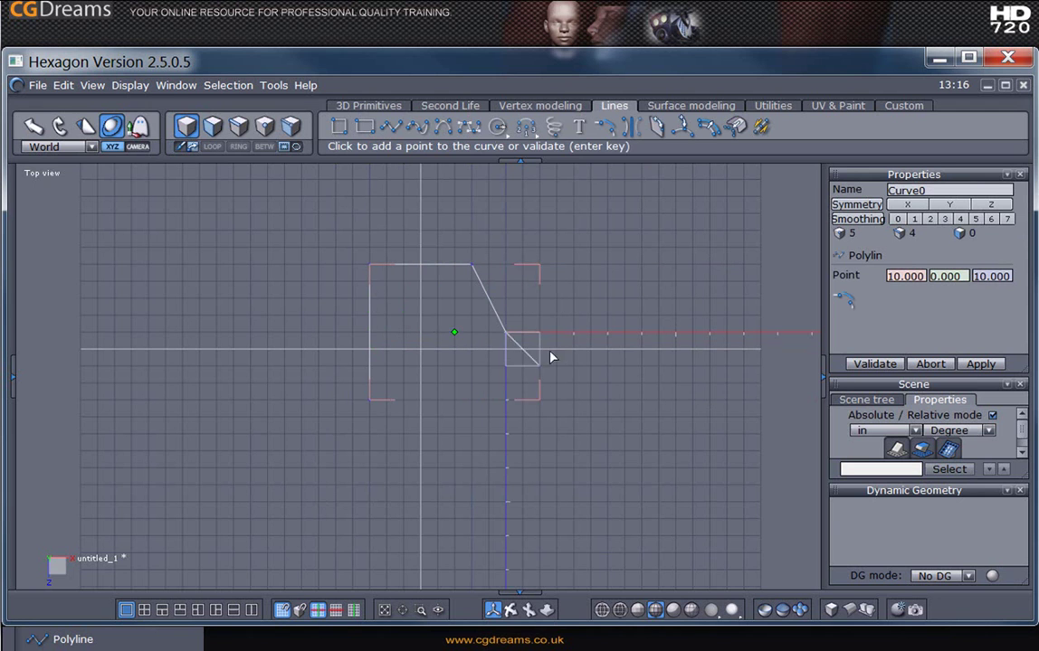
click(579, 342)
click(577, 380)
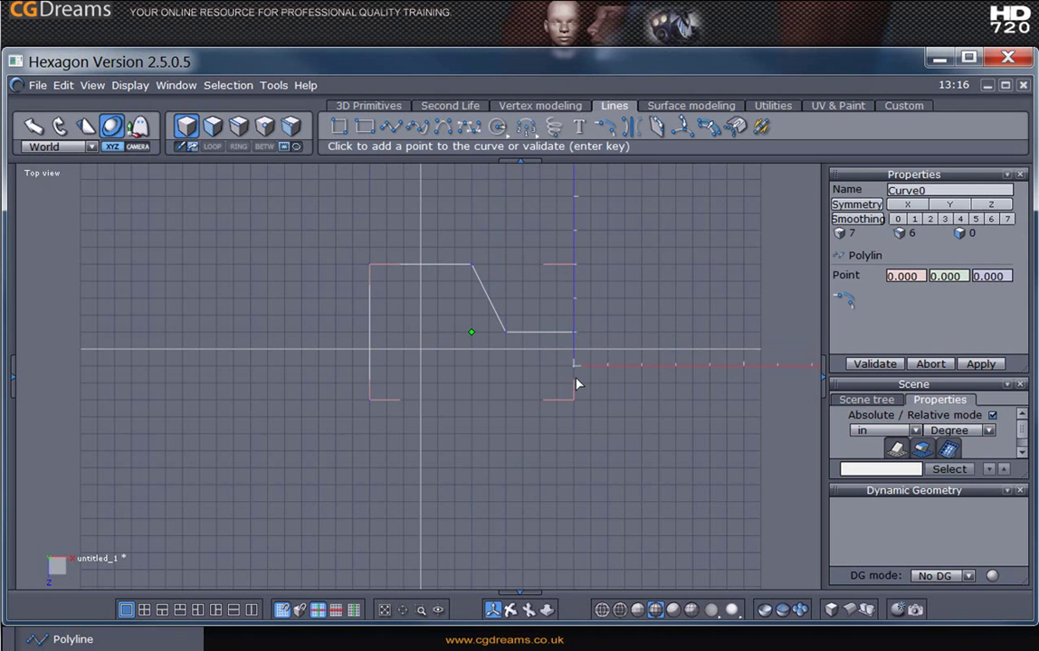
click(640, 376)
click(642, 436)
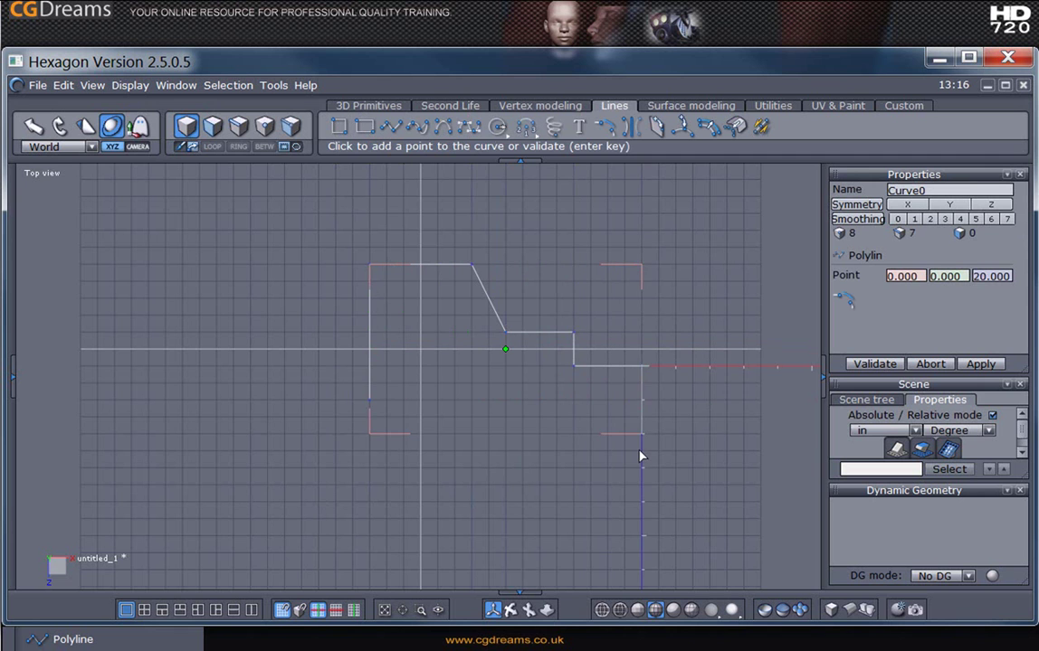
Continue the polyline along the lower side with a bevelled corner, a short base, three diagonal segments and a 10-unit horizontal segment
scroll(610, 453, up, 5)
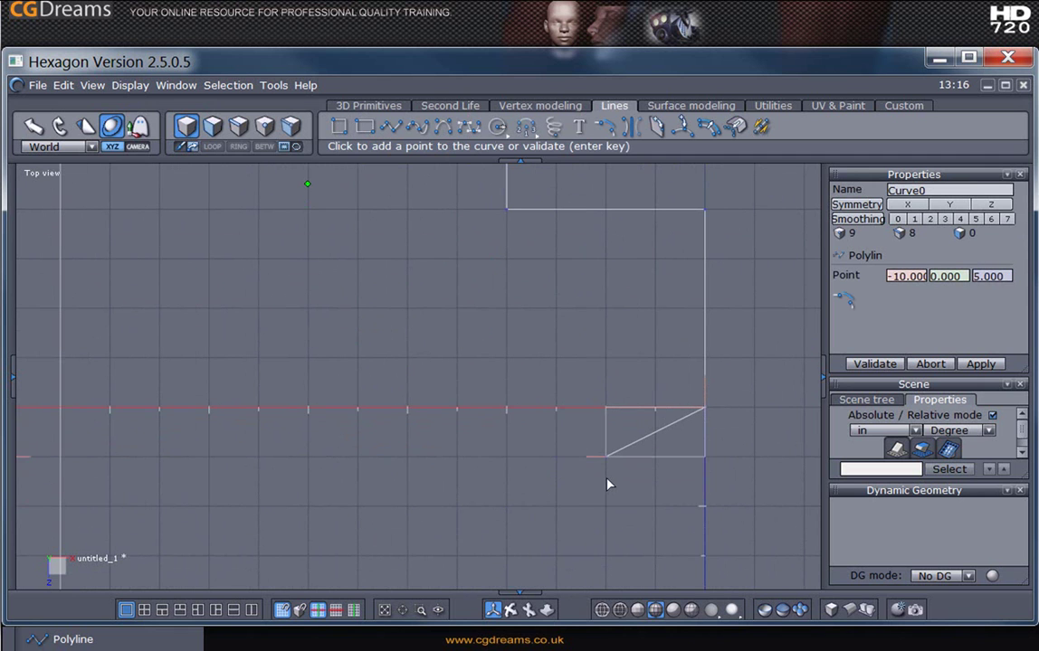
click(608, 479)
click(505, 458)
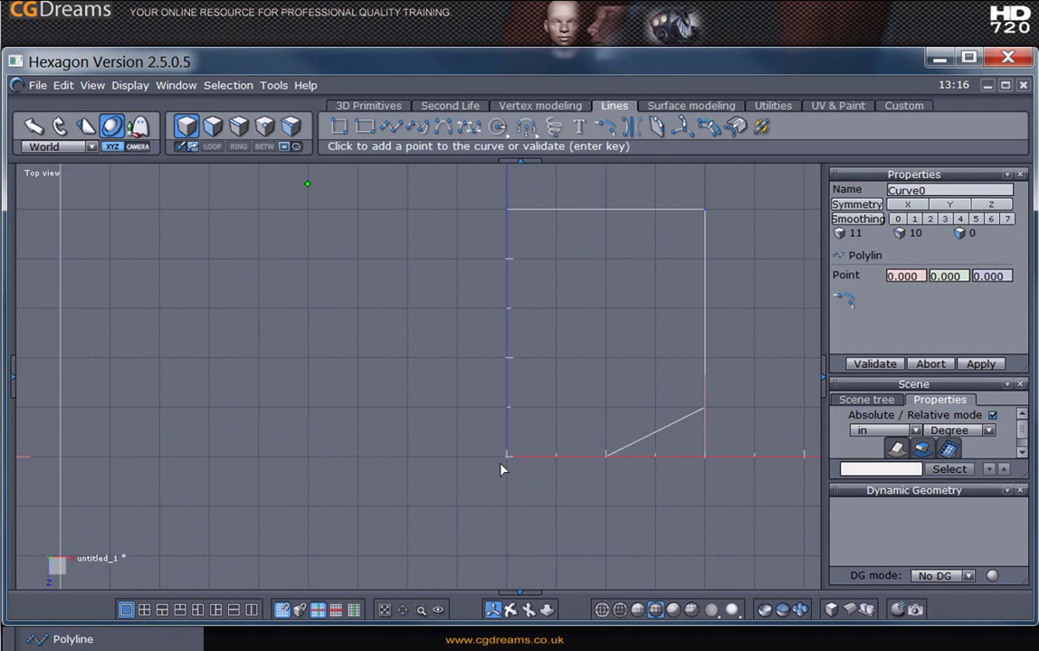
click(457, 409)
click(409, 360)
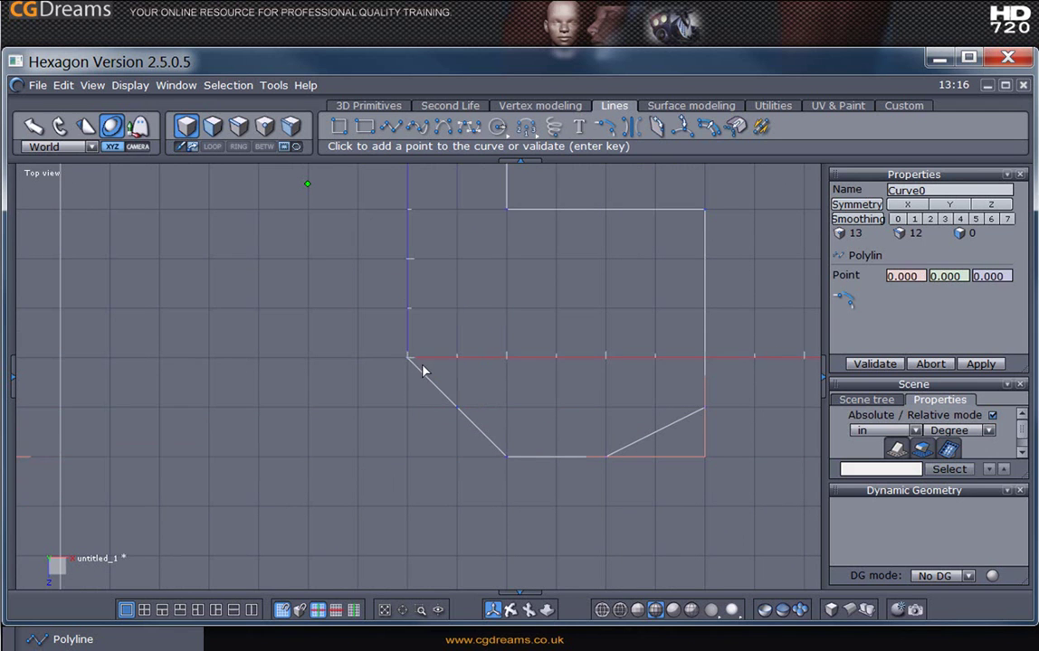
click(359, 310)
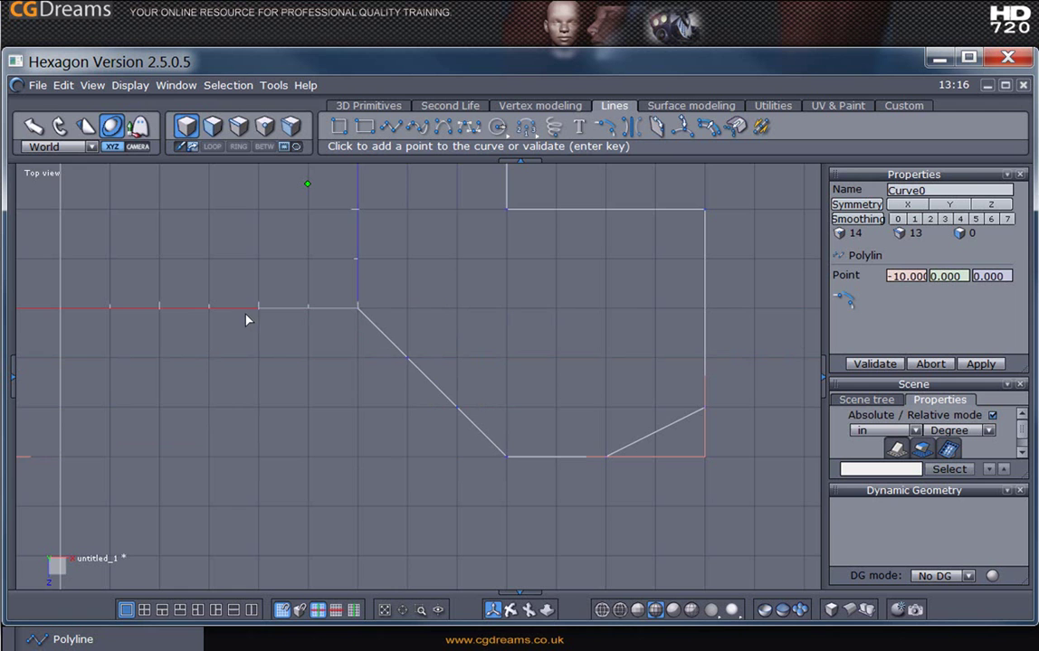
click(261, 312)
Try restricting the polyline's next point to horizontal grid snapping and vertical grid snapping, and restore snapping in both directions
scroll(262, 313, down, 4)
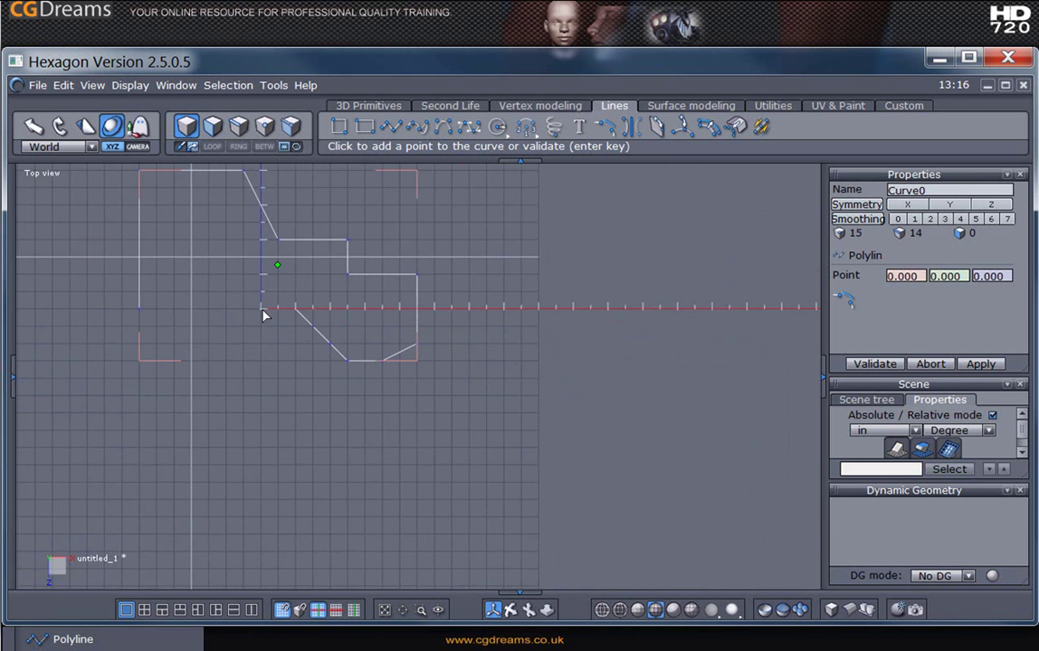
mouse_move(272, 308)
middle_down()
mouse_move(278, 353)
mouse_move(329, 429)
middle_up()
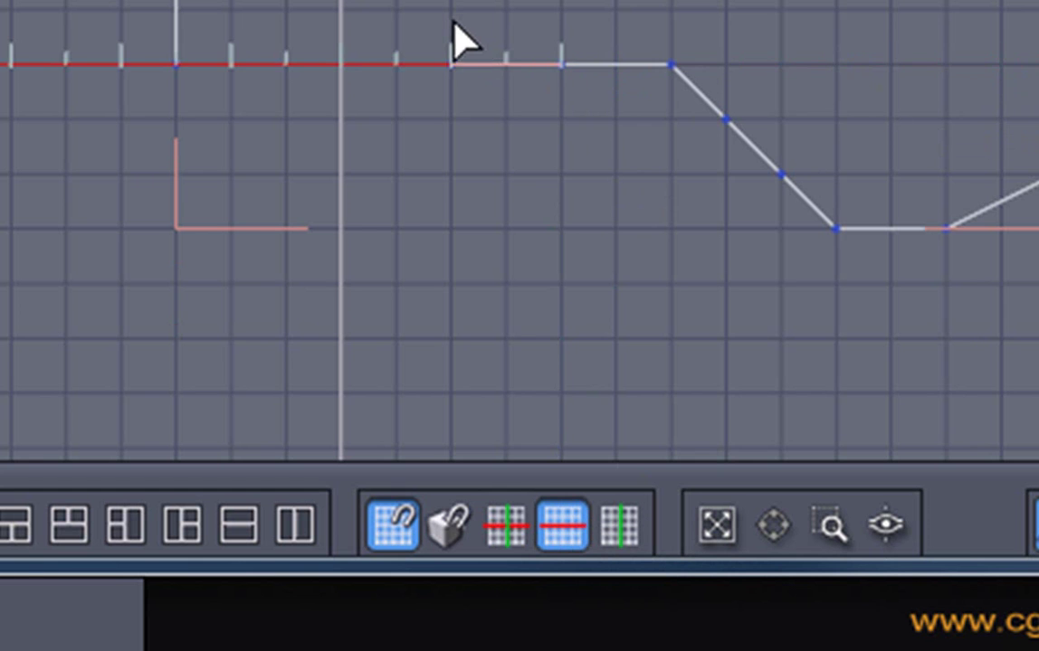
scroll(442, 19, up, 3)
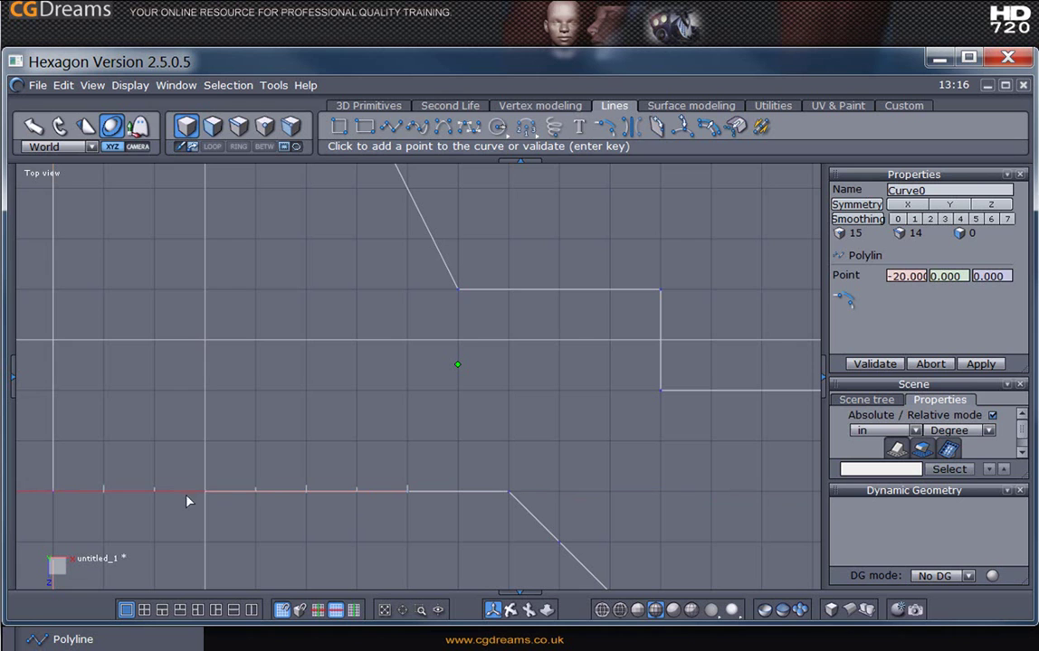
click(294, 503)
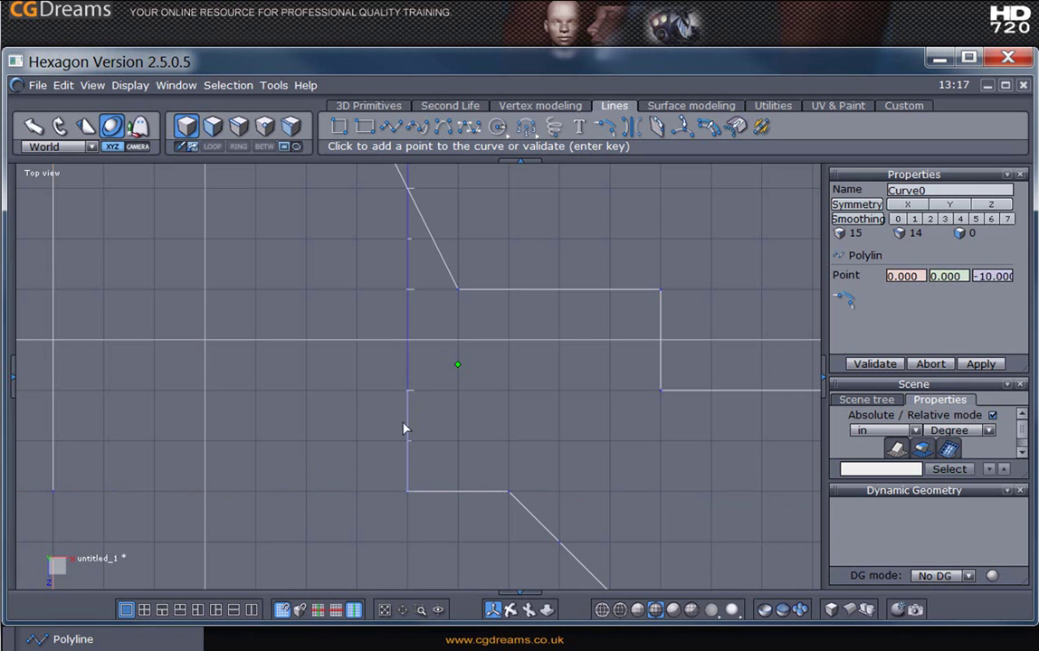
scroll(413, 420, down, 4)
scroll(413, 421, down, 2)
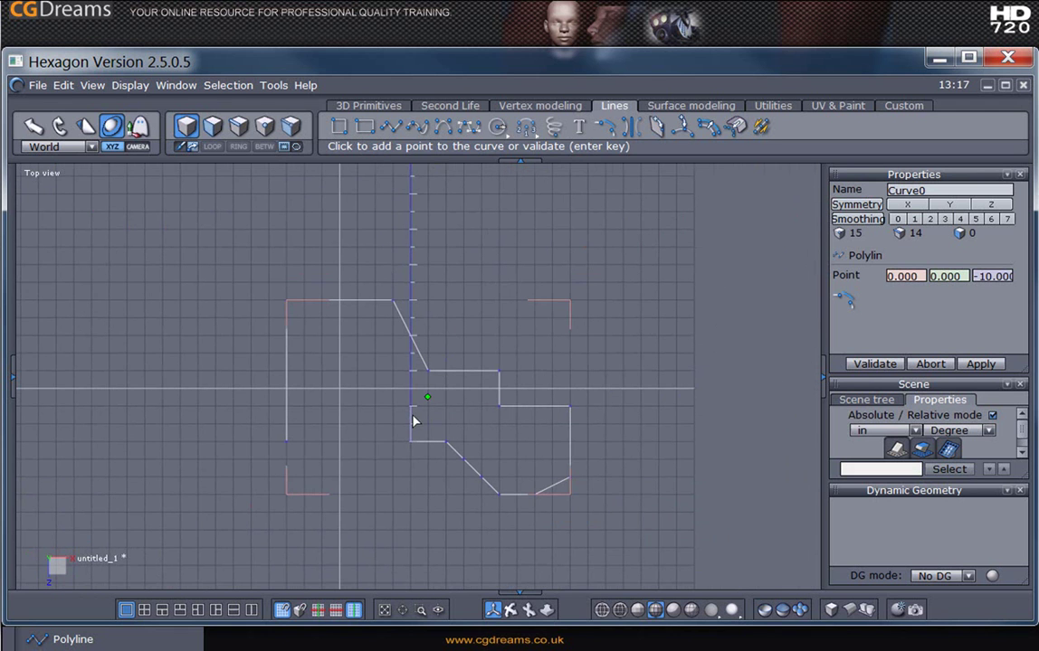
scroll(413, 420, up, 3)
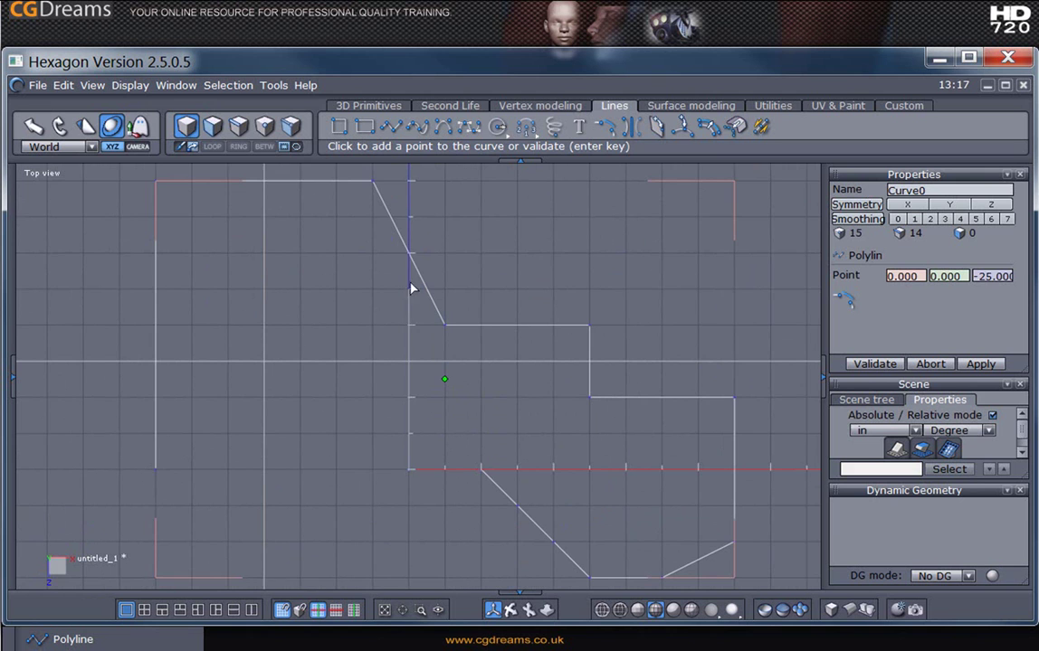
scroll(399, 443, down, 2)
click(402, 443)
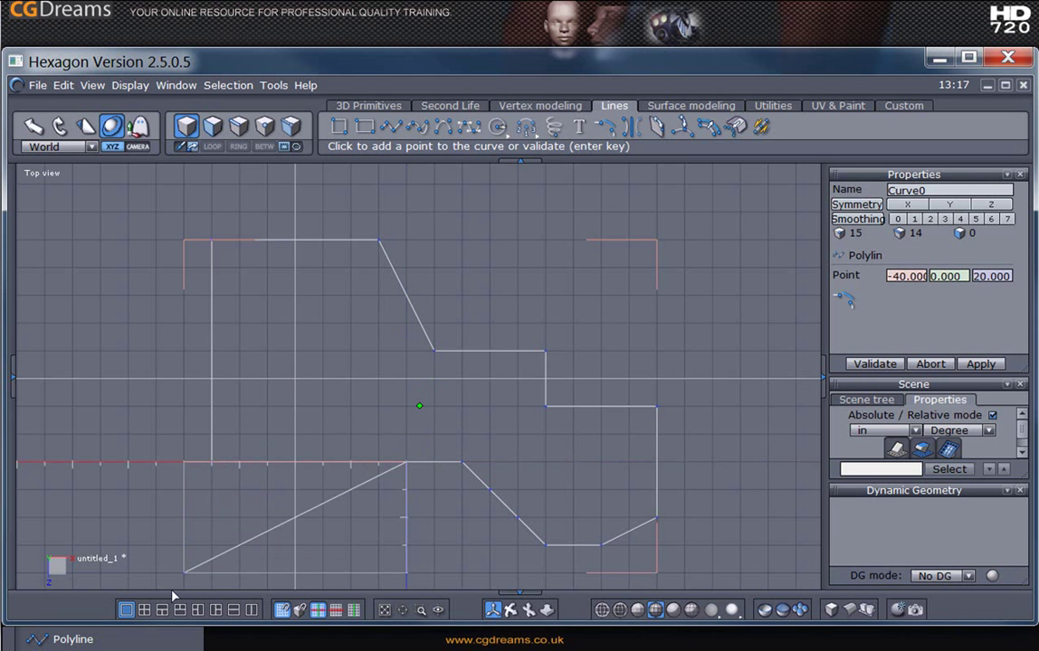
Add the next polyline point in the perspective view of the four-view layout, and maximise that view
click(145, 611)
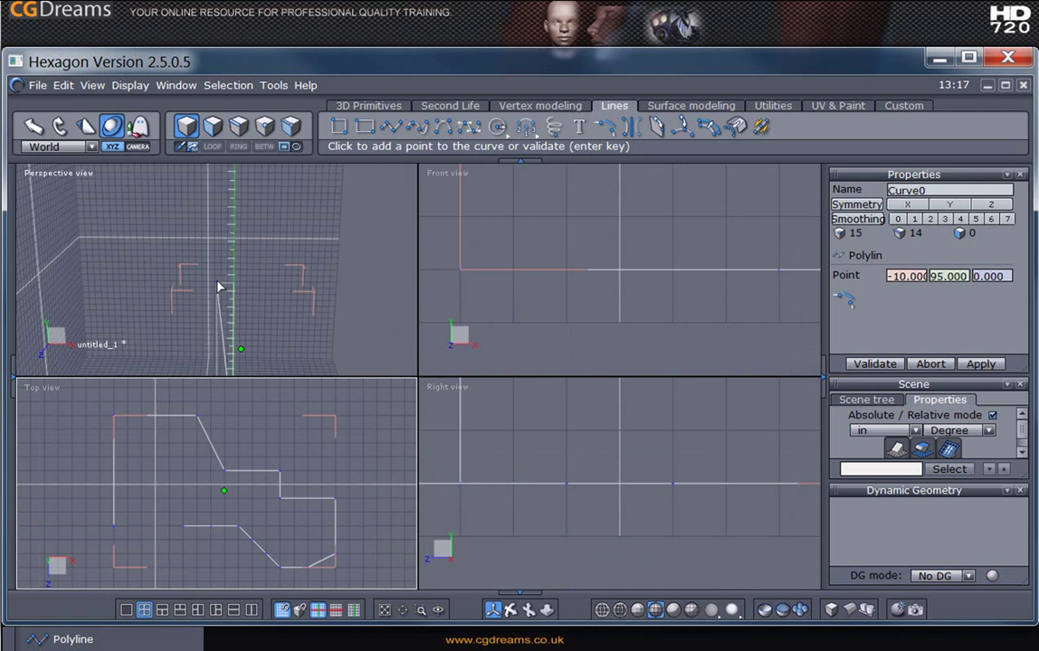
click(207, 287)
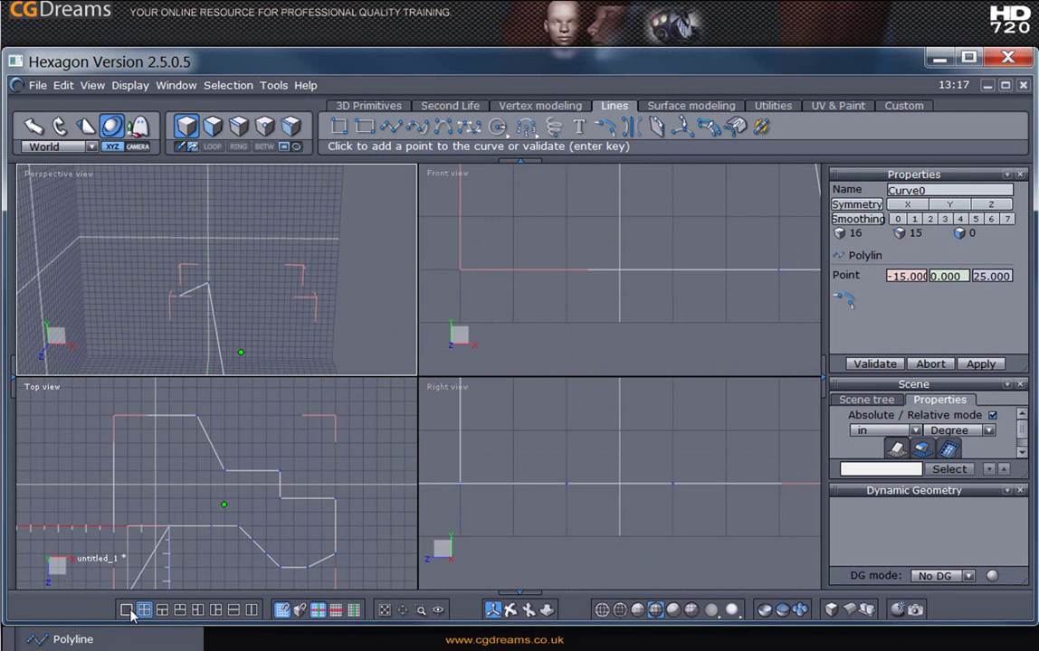
click(127, 610)
Examine the polyline from several angles to check how its newest point lies relative to the rest of the outline
scroll(397, 323, up, 5)
middle_drag(396, 324, 286, 304)
right_drag(350, 316, 343, 288)
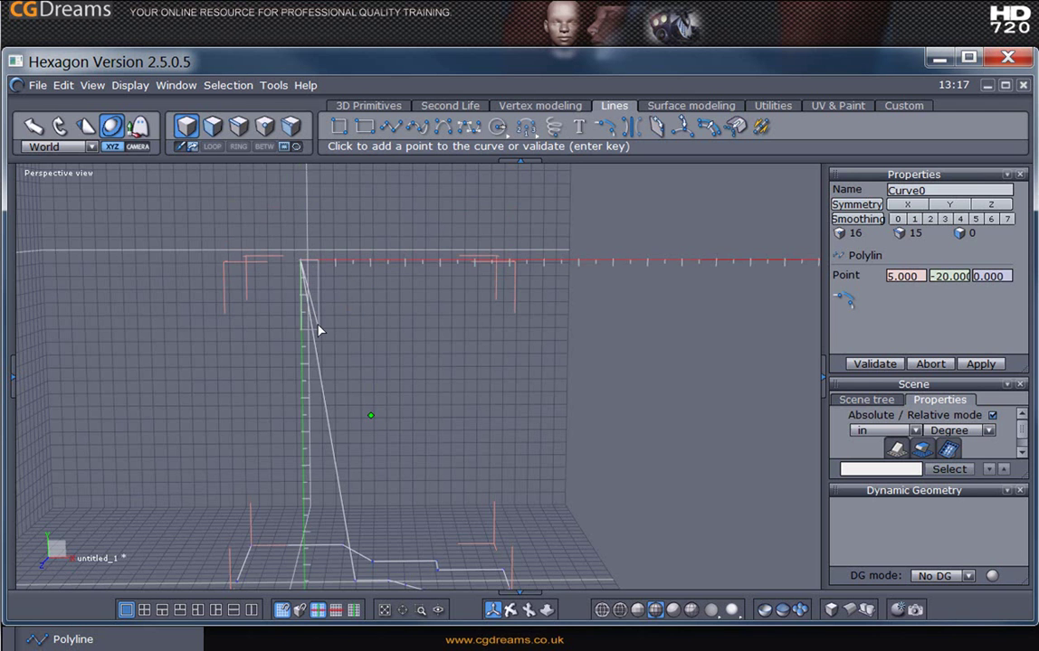
right_drag(325, 322, 333, 472)
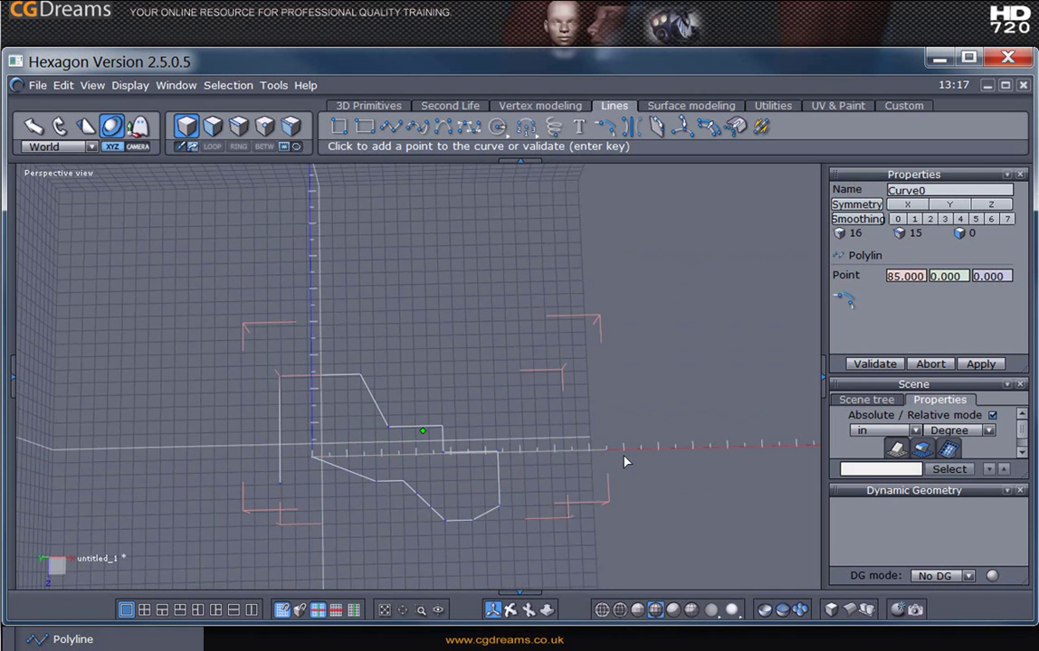
scroll(331, 464, down, 3)
middle_drag(331, 465, 341, 337)
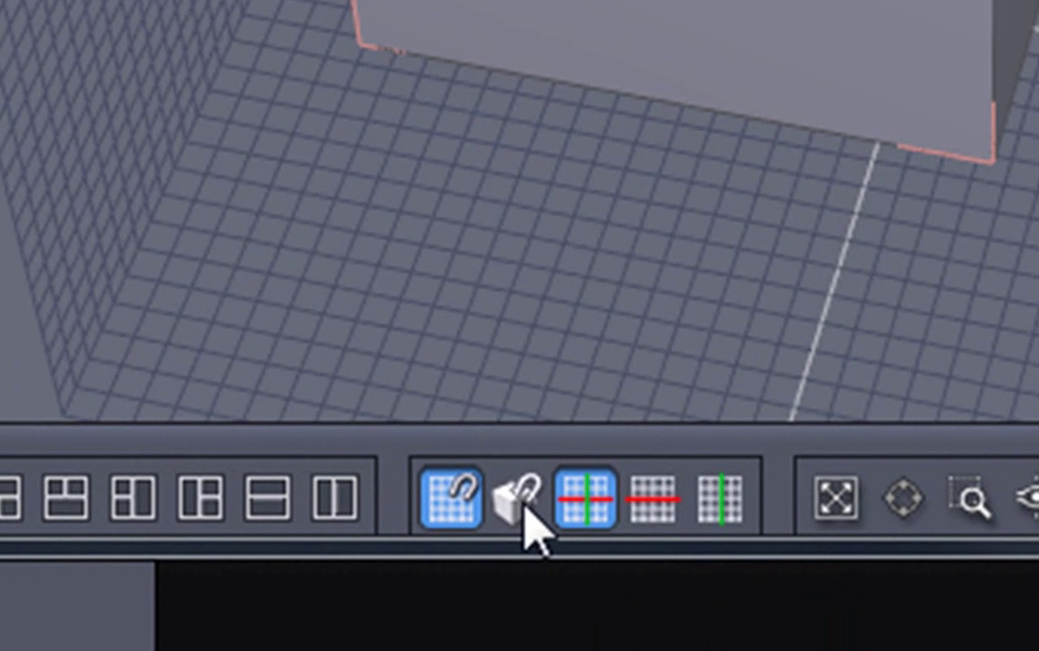
Set up object snapping with points and edges as snap targets
click(525, 510)
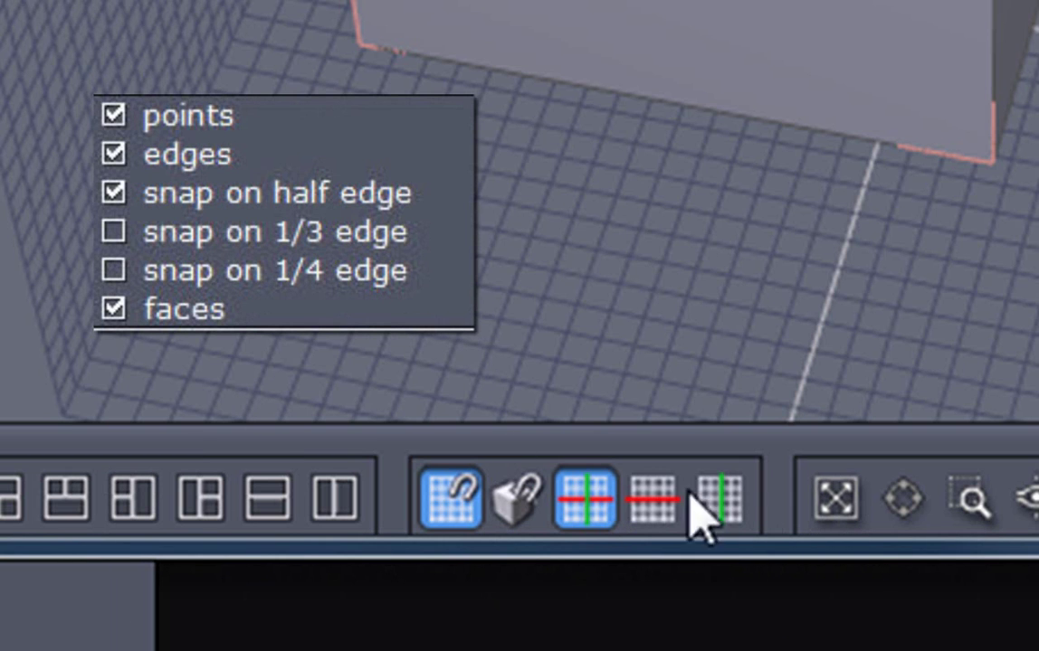
mouse_move(525, 500)
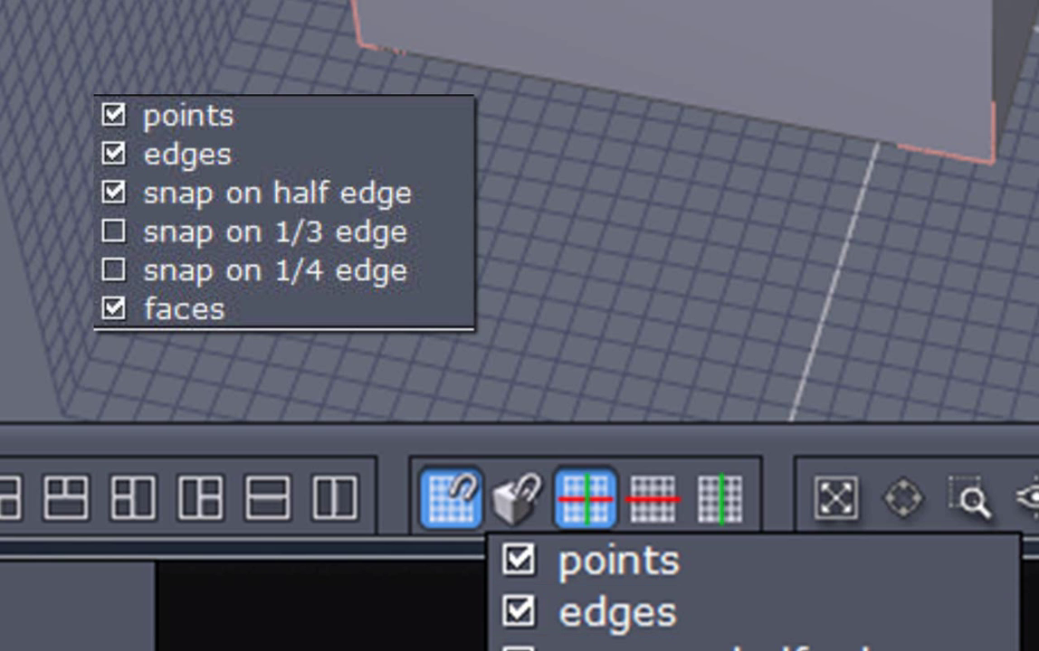
click(534, 616)
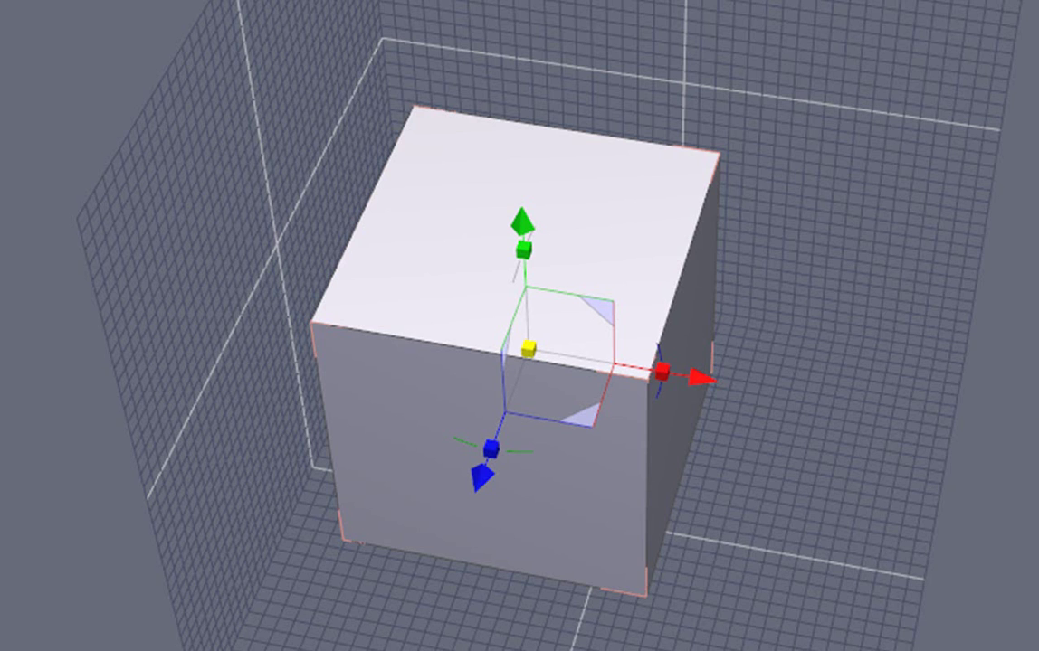
Test snapping a line point at the cube's front upper corner, and place it on the adjoining edge of the top face
middle_drag(979, 337, 867, 401)
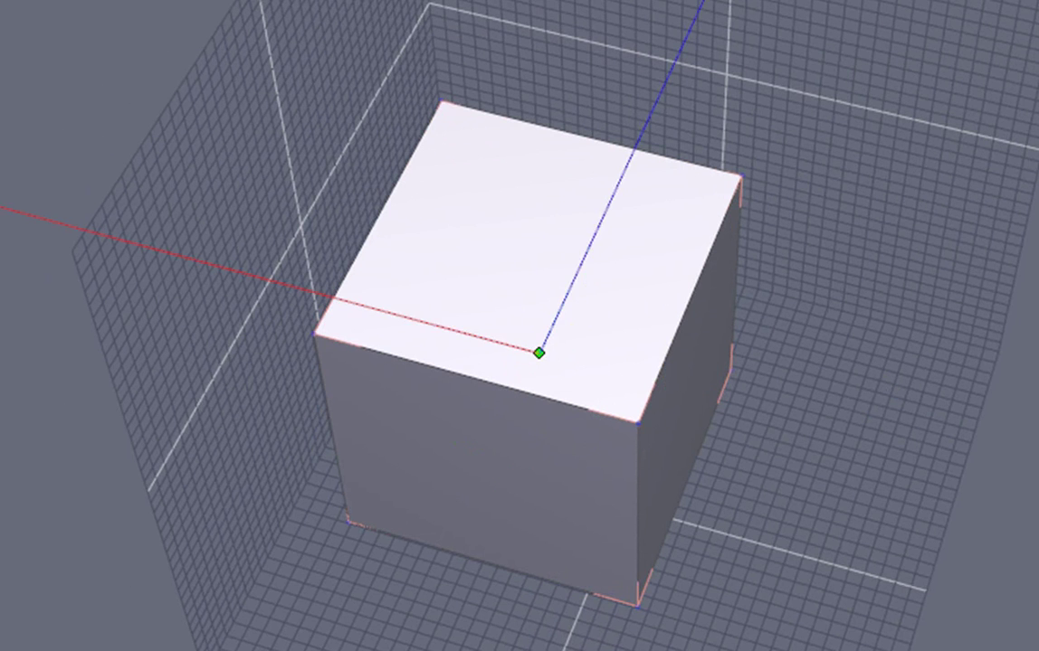
scroll(644, 454, up, 3)
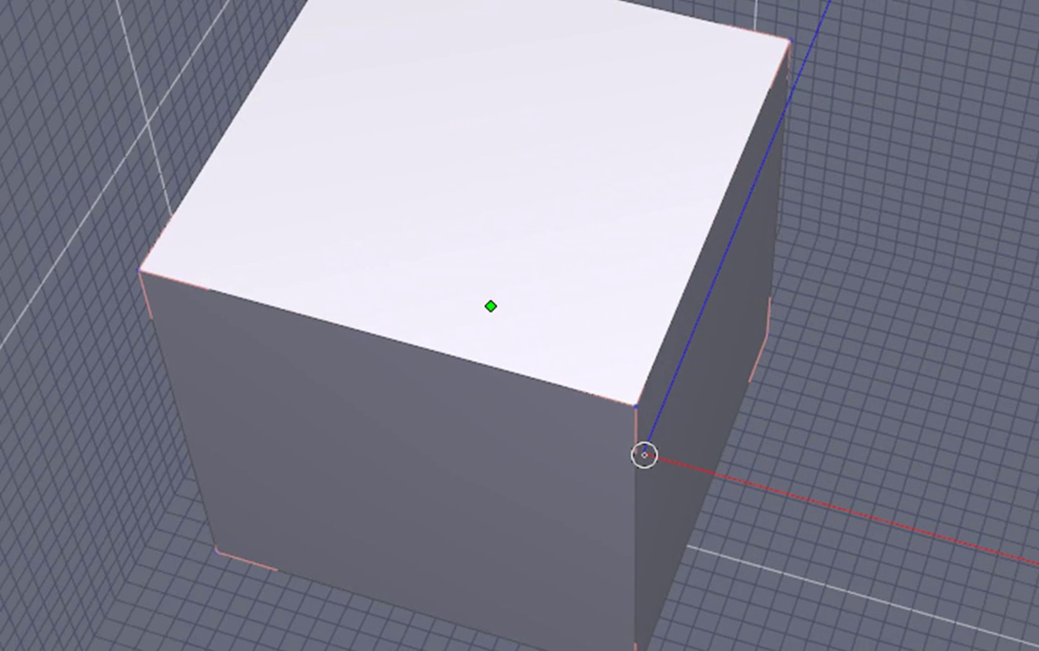
scroll(645, 454, up, 2)
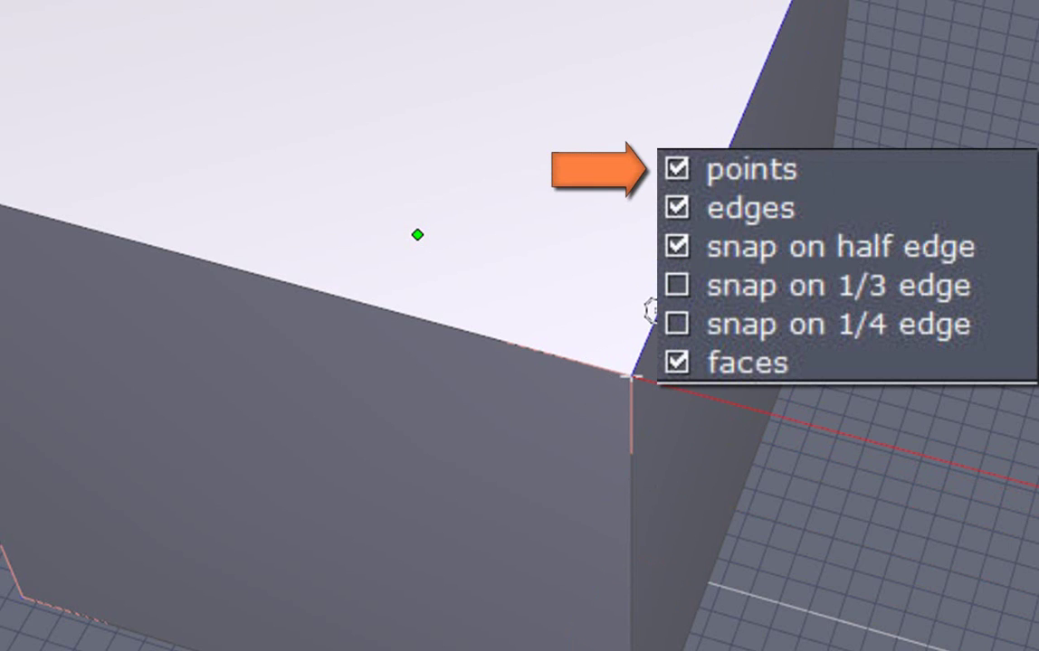
scroll(657, 311, down, 3)
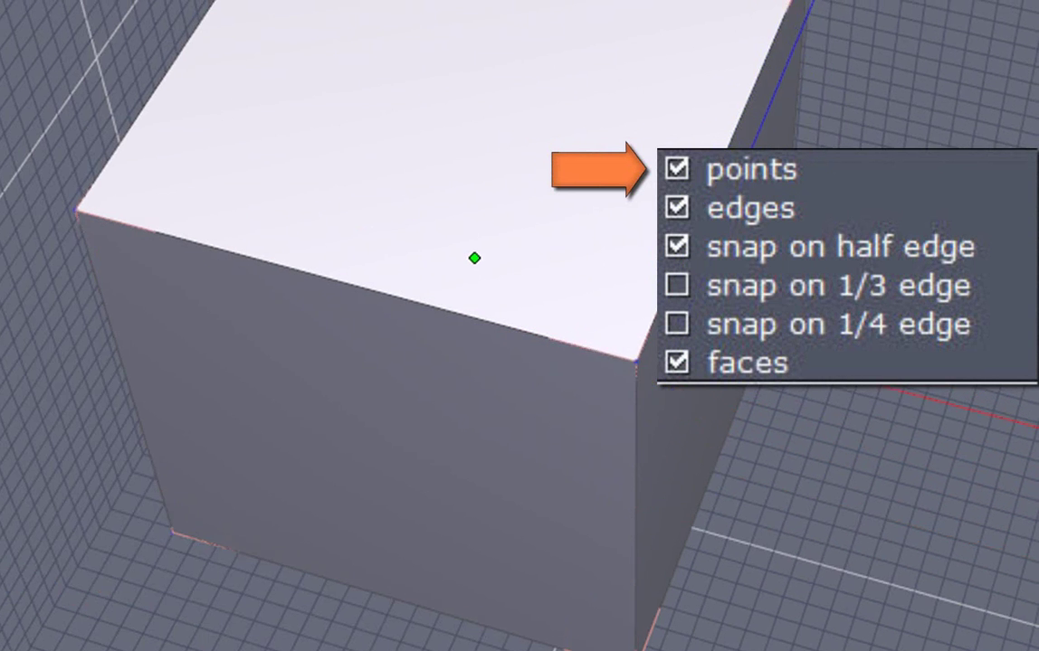
middle_drag(750, 283, 617, 452)
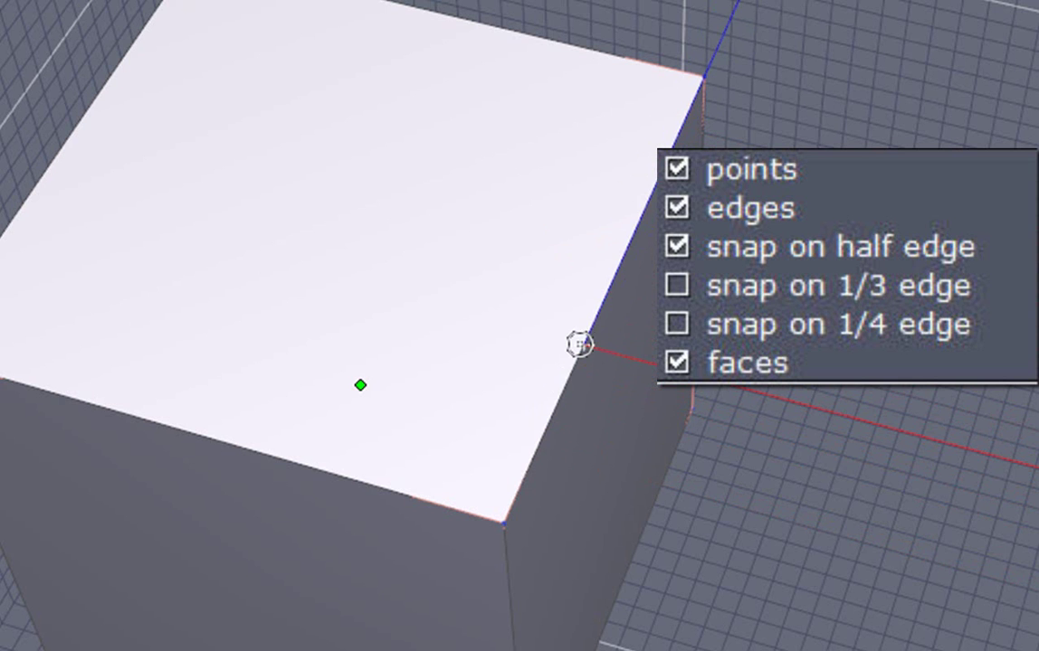
click(595, 313)
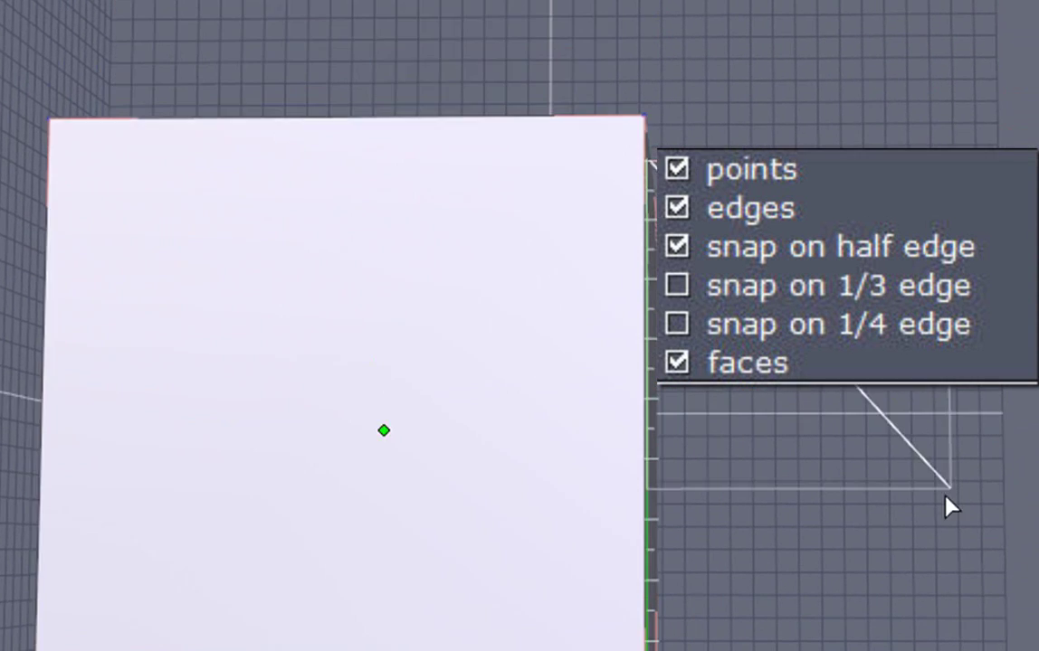
Try extending the line with a point in empty space beside the cube and another on the top face's side edge, and discard it
middle_drag(945, 495, 940, 522)
click(760, 39)
middle_drag(877, 72, 747, 413)
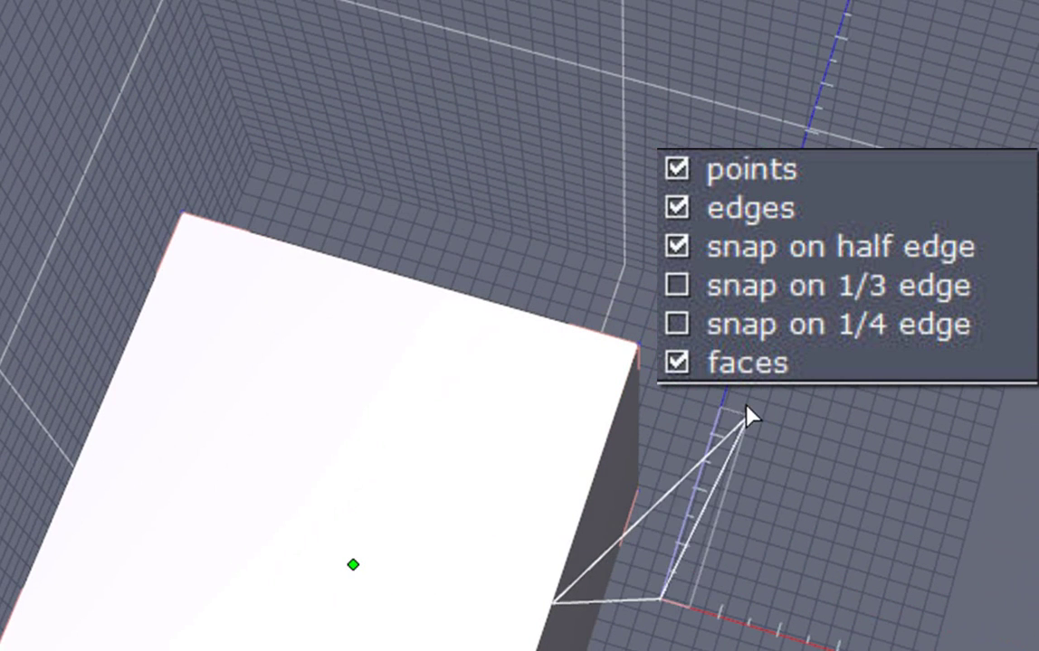
click(607, 447)
middle_drag(742, 475, 660, 111)
middle_drag(474, 75, 496, 280)
key(Escape)
Try starting a line snapped to the cube's top face, check its free end from several angles, and cancel the line
middle_drag(766, 452, 749, 356)
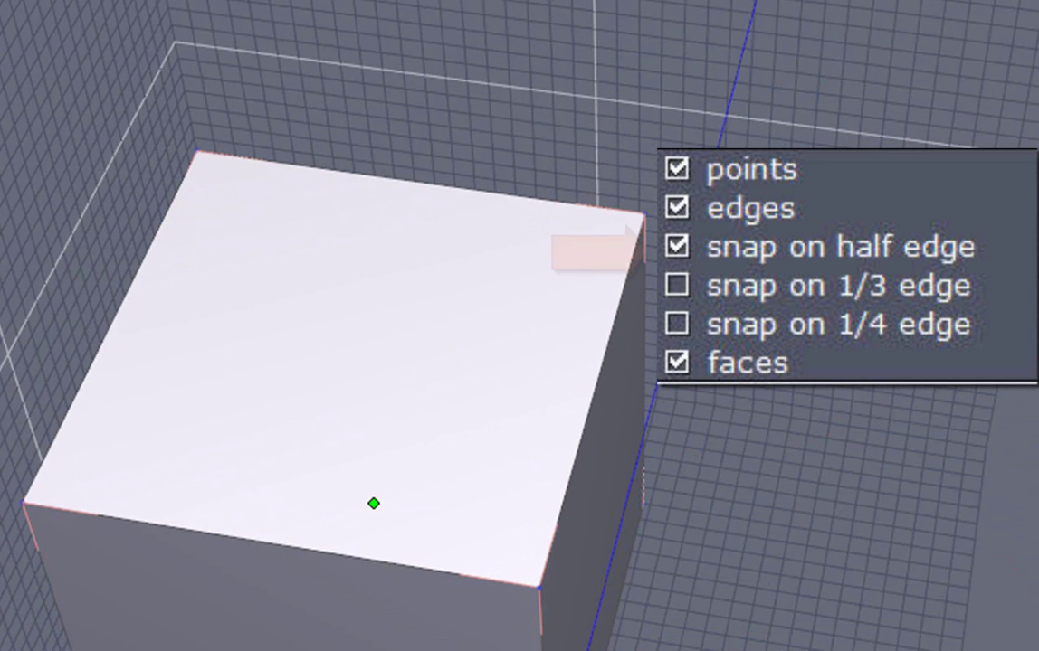
middle_drag(537, 535, 635, 565)
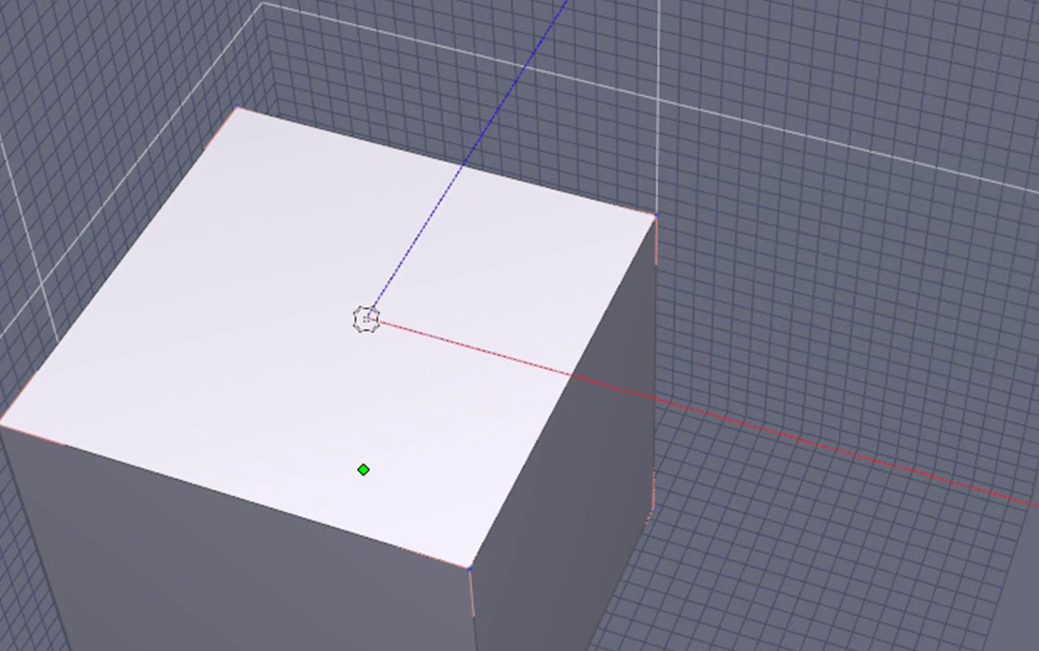
middle_drag(383, 338, 479, 273)
click(390, 242)
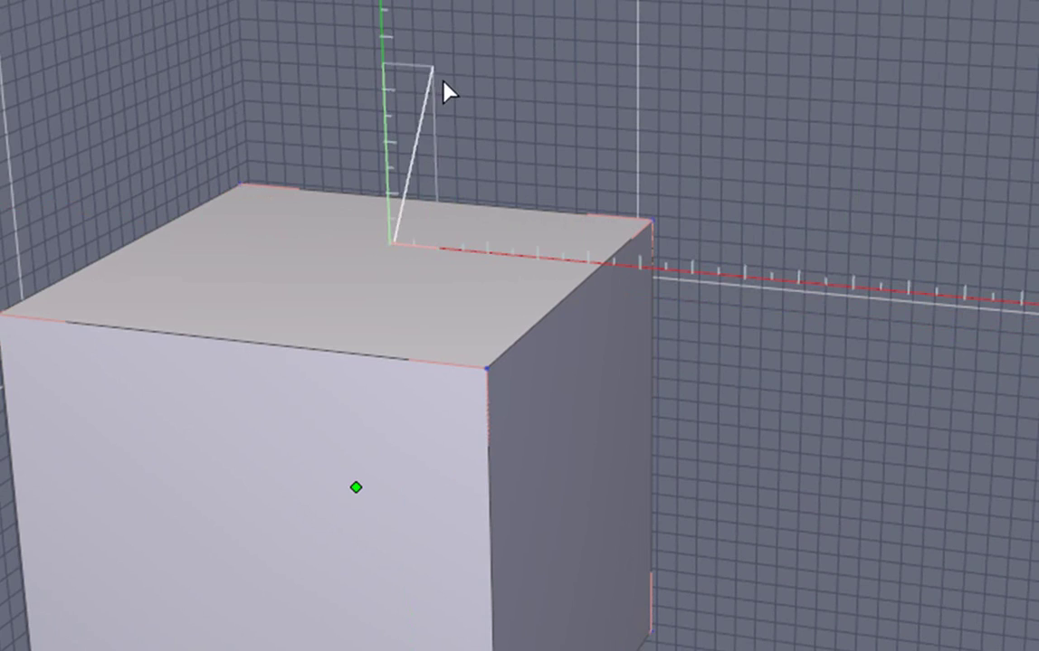
middle_drag(556, 114, 522, 142)
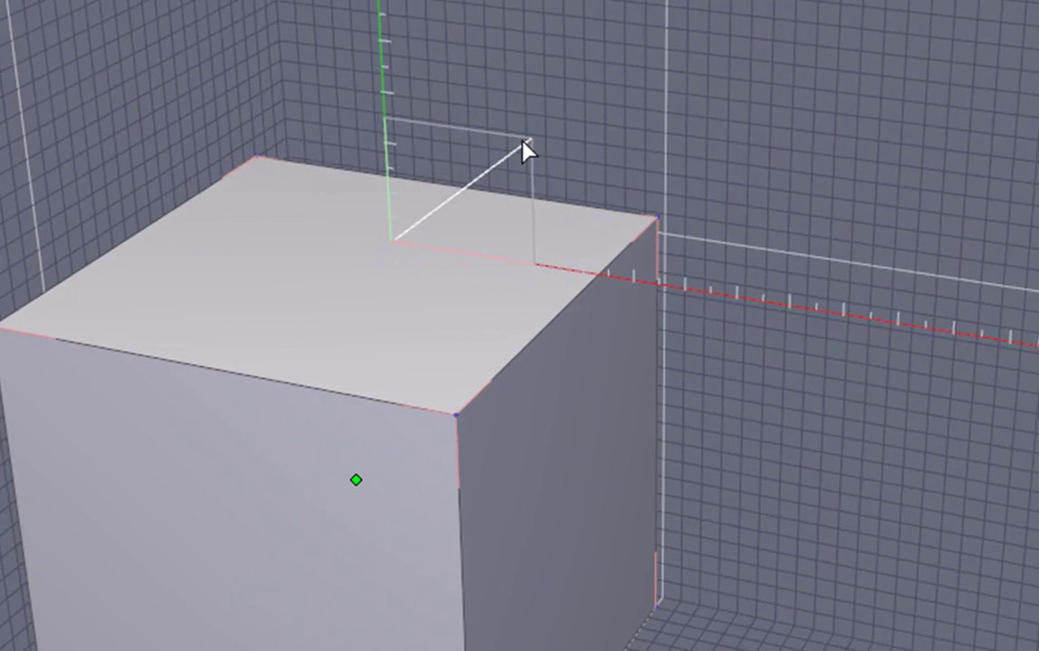
middle_drag(832, 127, 876, 85)
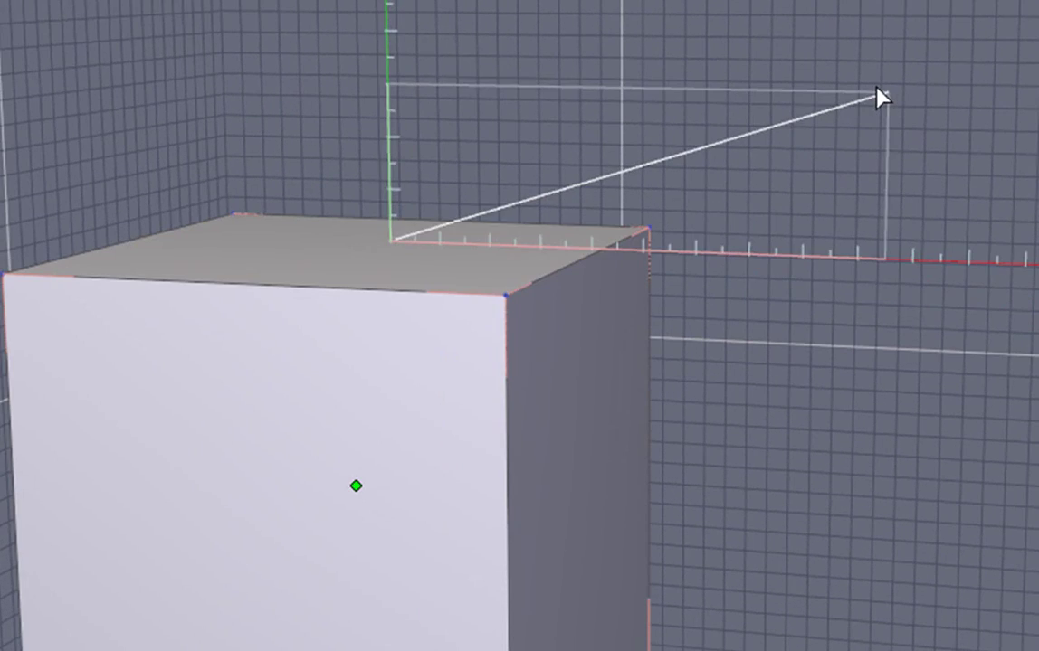
key(Escape)
middle_drag(756, 300, 816, 367)
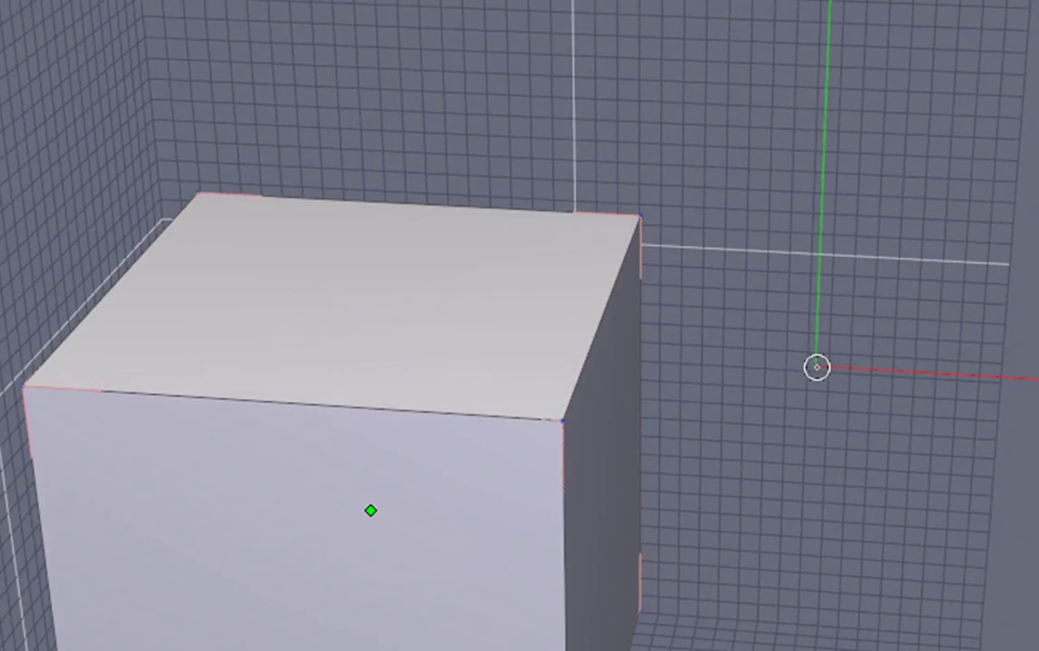